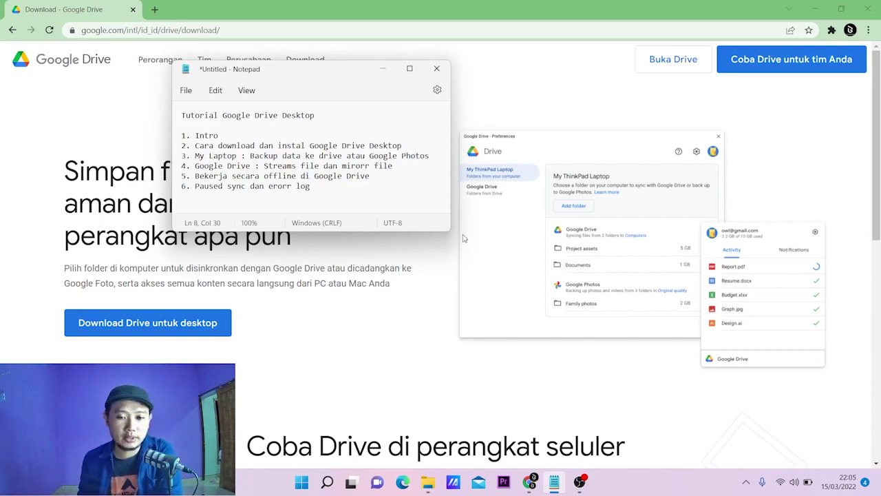
Put the tutorial notes away, then search Google for "google drive desktop" and open the first Download - Google Drive result
drag(193, 146, 404, 146)
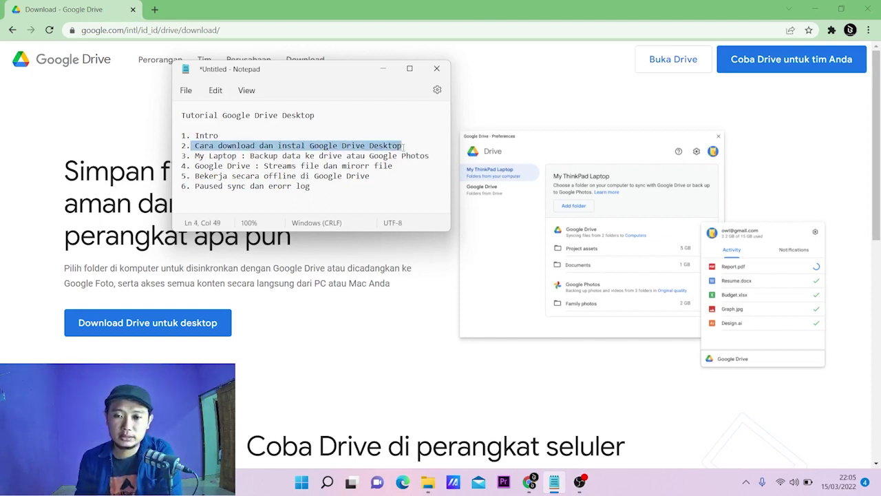
click(382, 68)
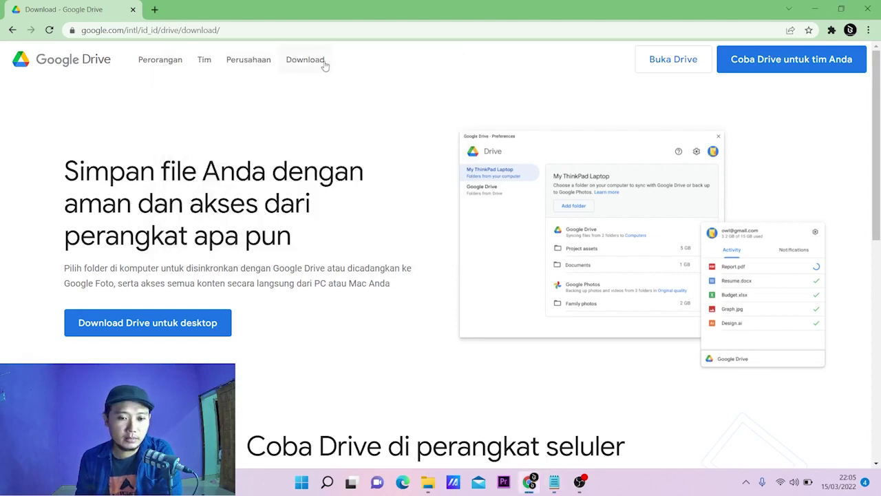
click(256, 29)
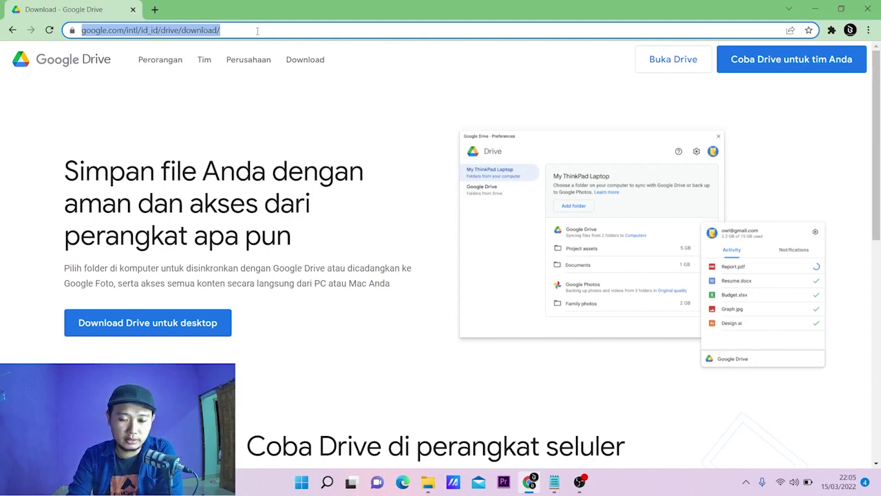
text(g)
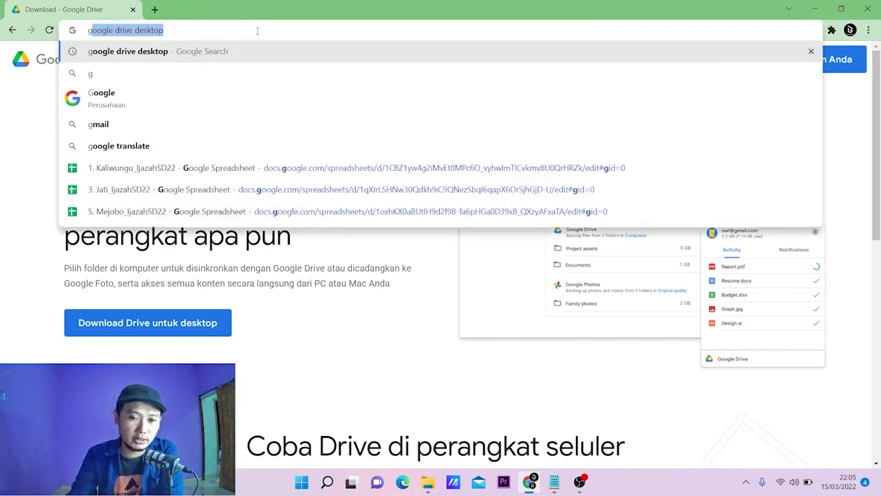
click(123, 53)
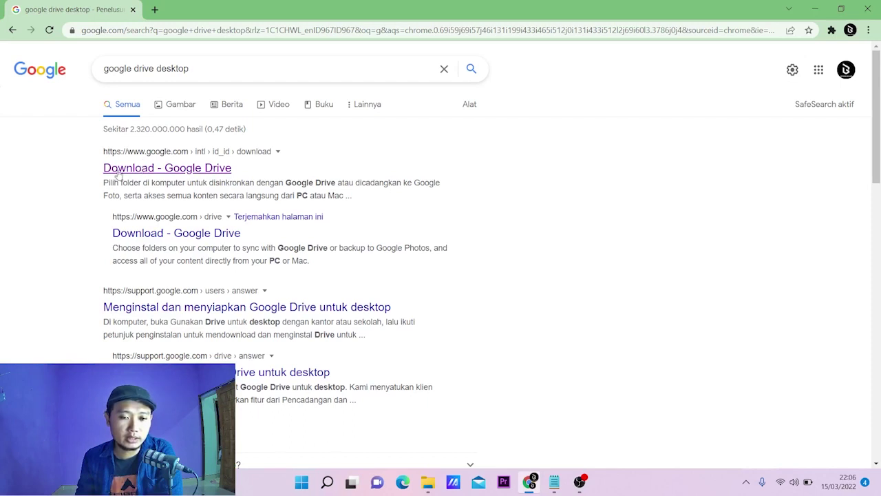
click(169, 169)
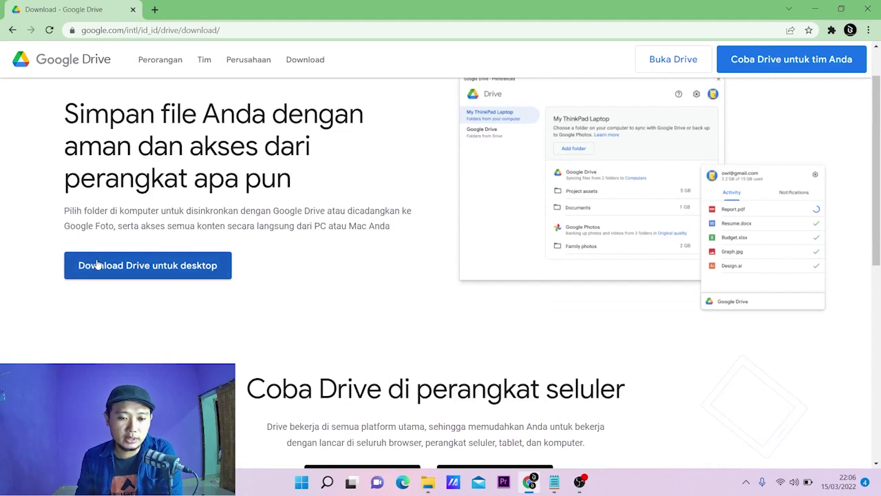
click(156, 267)
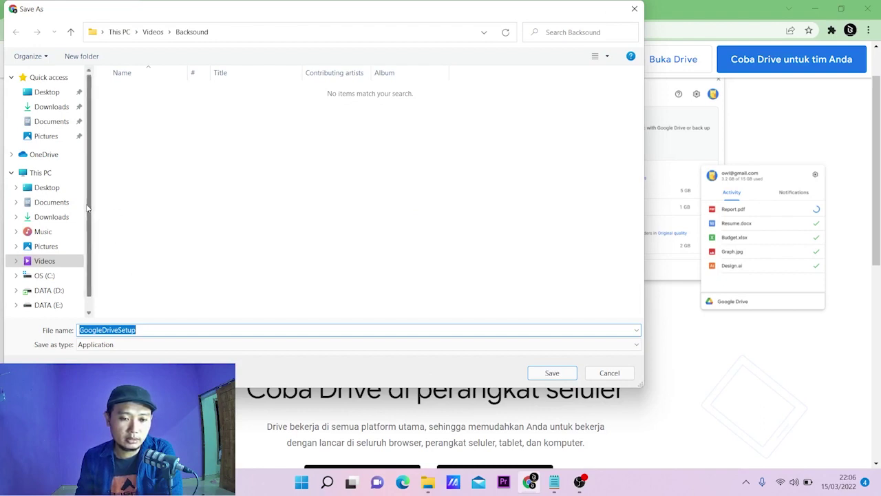
click(62, 216)
key(Return)
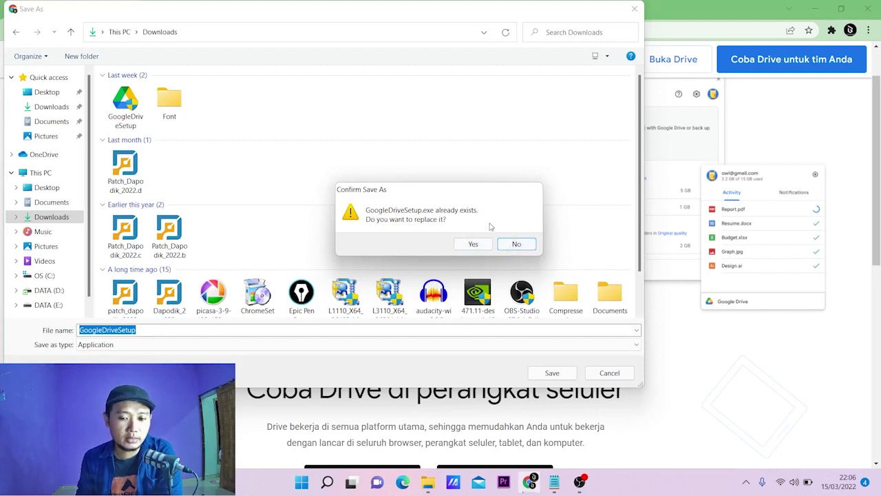
click(526, 248)
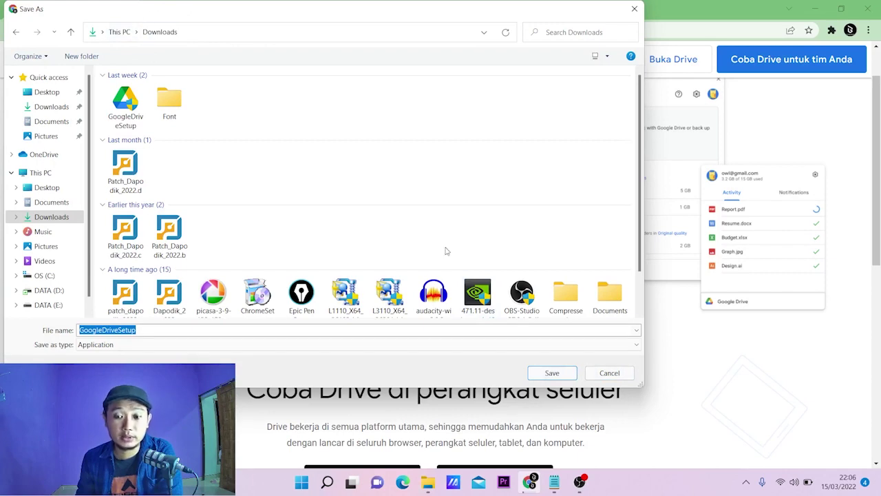
click(609, 372)
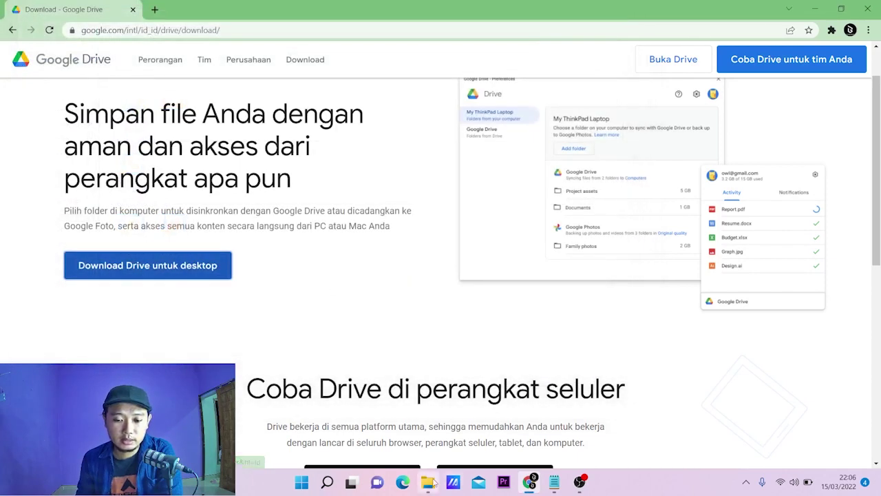
Run the GoogleDriveSetup installer from the Downloads folder as administrator
click(427, 482)
click(48, 226)
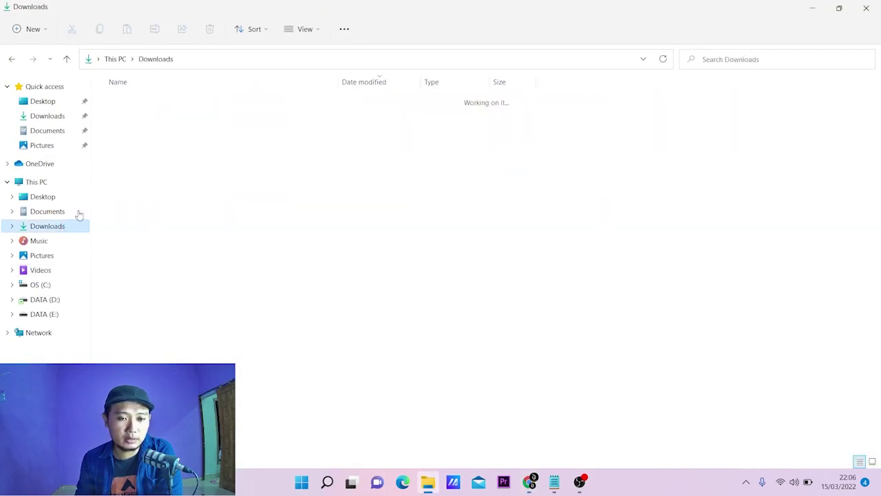
click(147, 165)
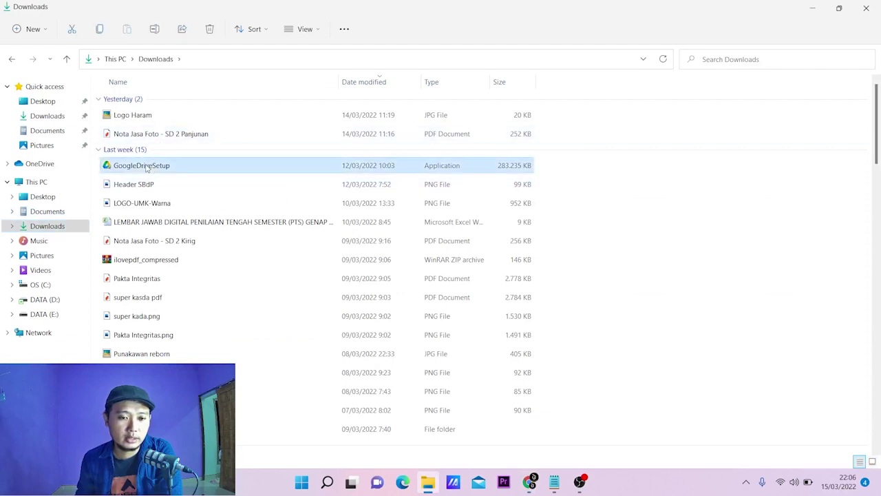
scroll(147, 167, down, 1)
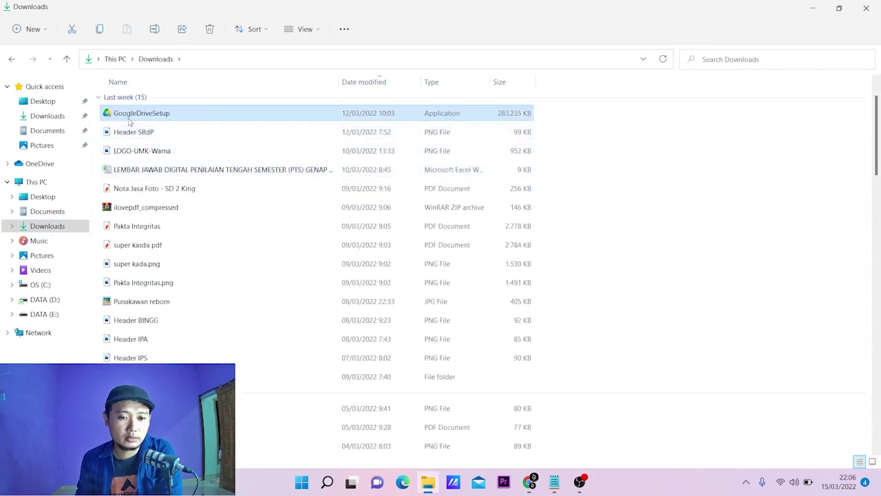
mouse_move(153, 118)
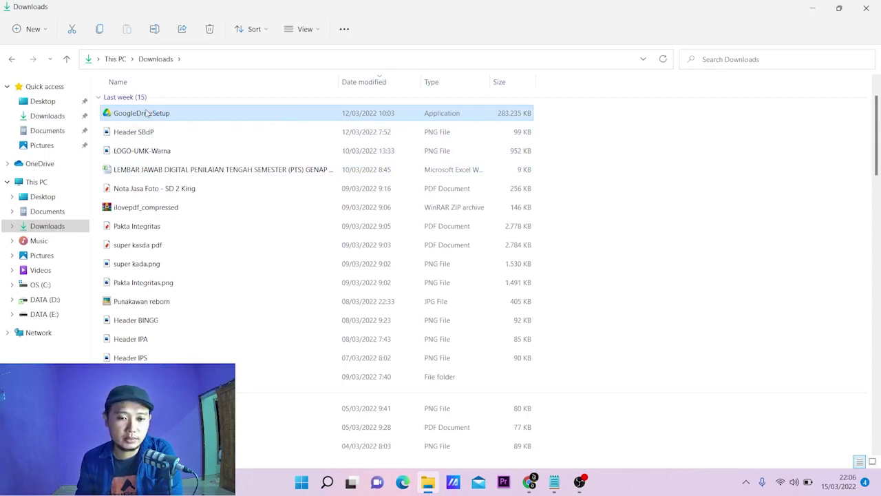
right_click(154, 118)
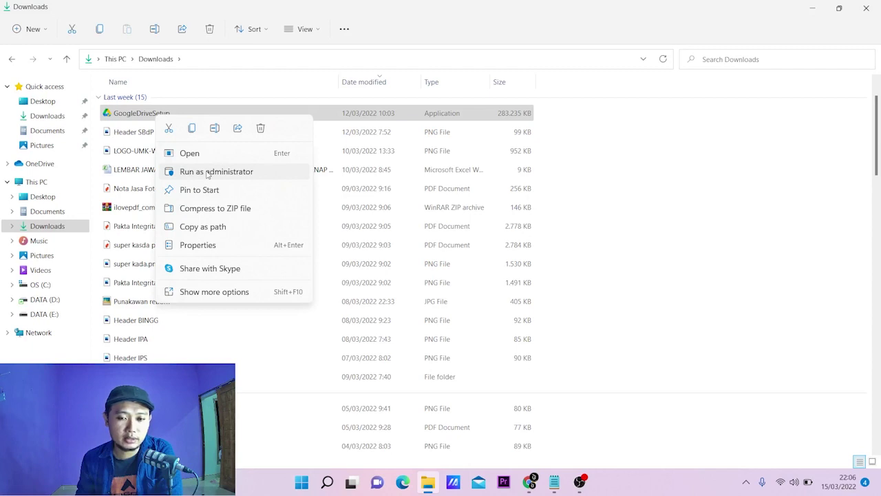
click(207, 173)
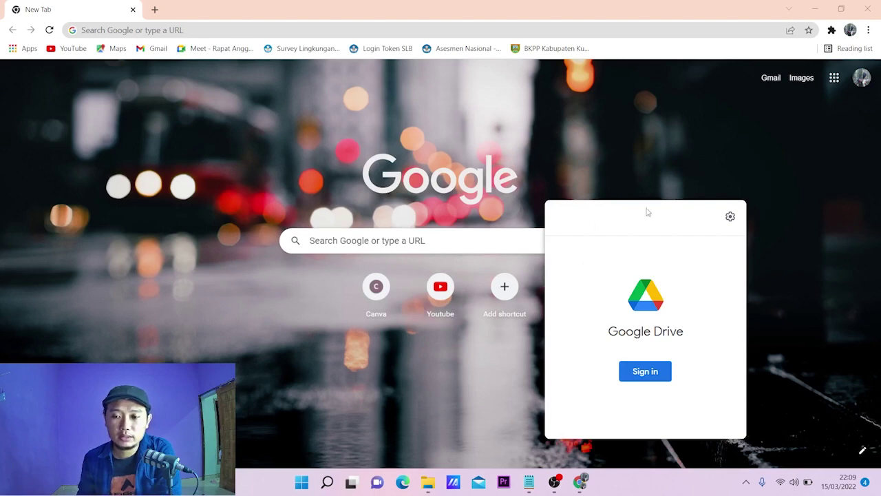
Sign in to Google Drive for desktop with the listed Google account and enable the Application Launcher For Drive extension
click(654, 372)
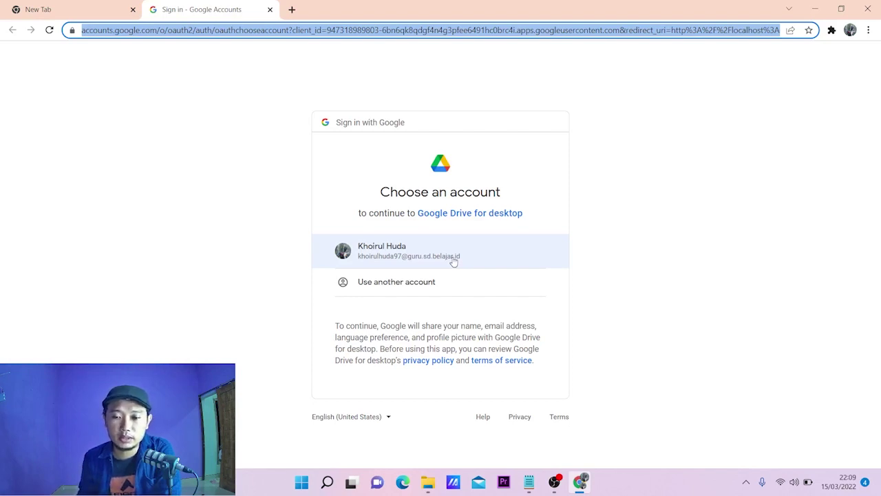
click(405, 258)
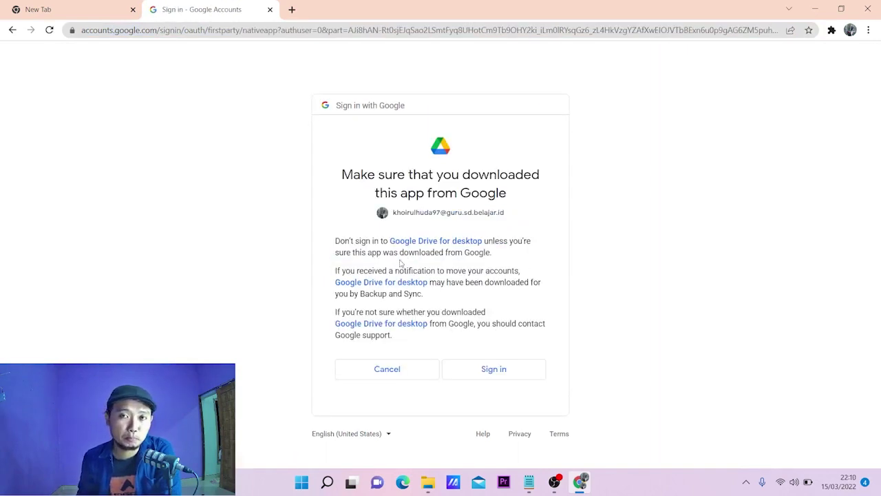
click(488, 370)
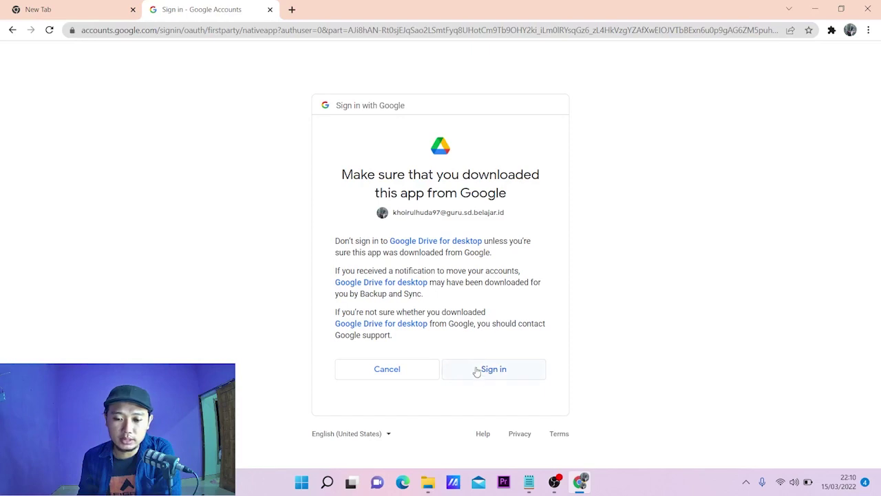
click(477, 372)
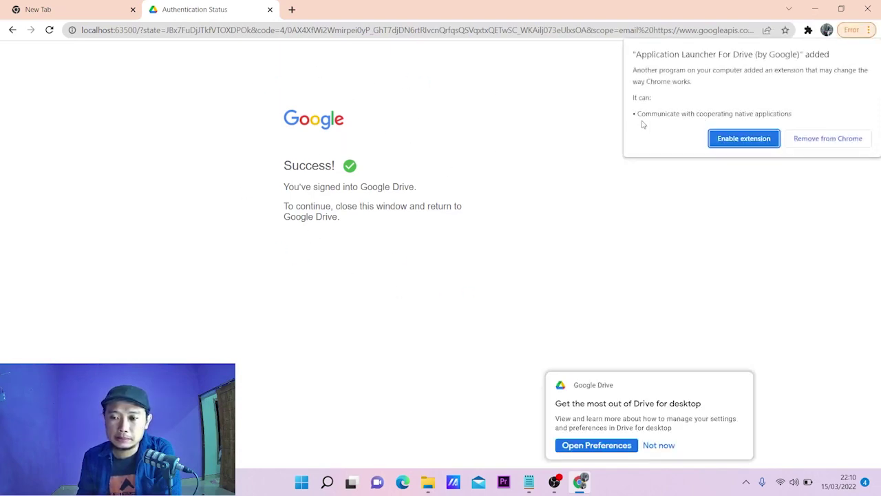
click(743, 146)
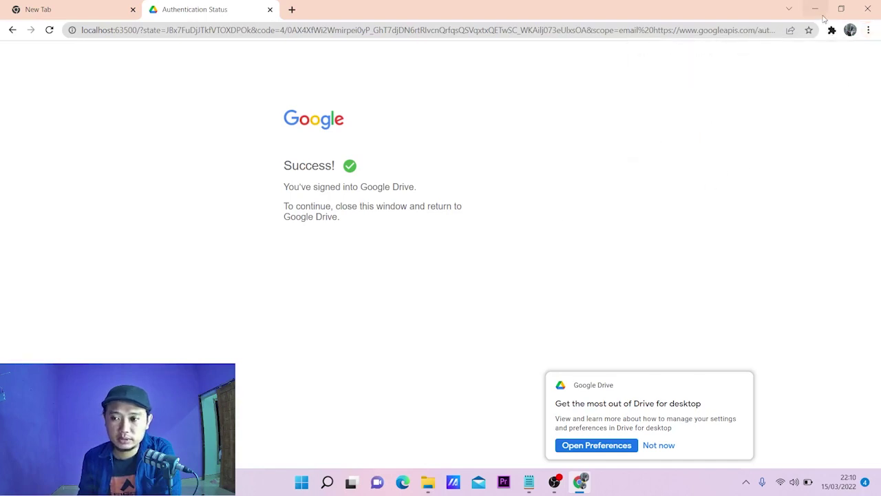
click(815, 9)
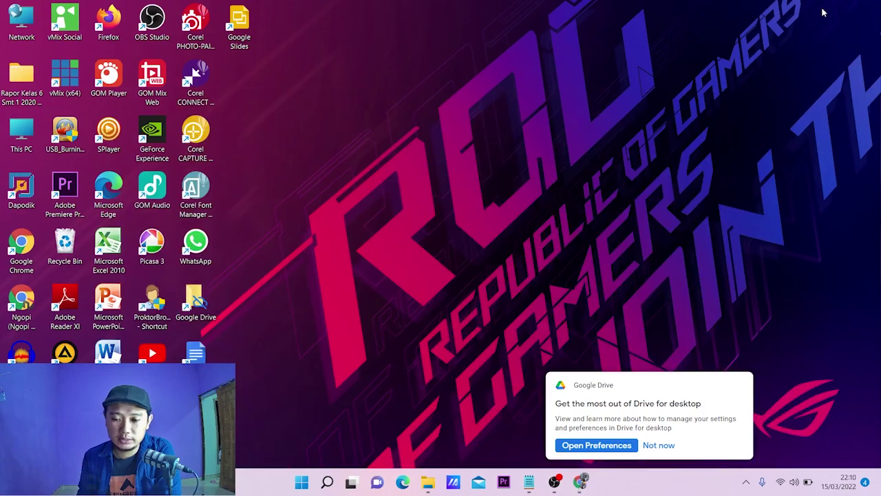
Bring back the tutorial notes and move their window clear of the desktop icons
click(528, 482)
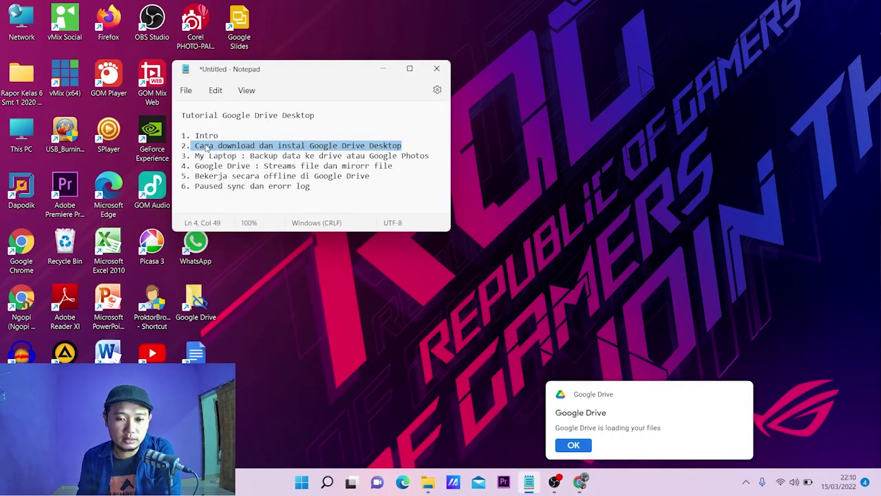
click(383, 146)
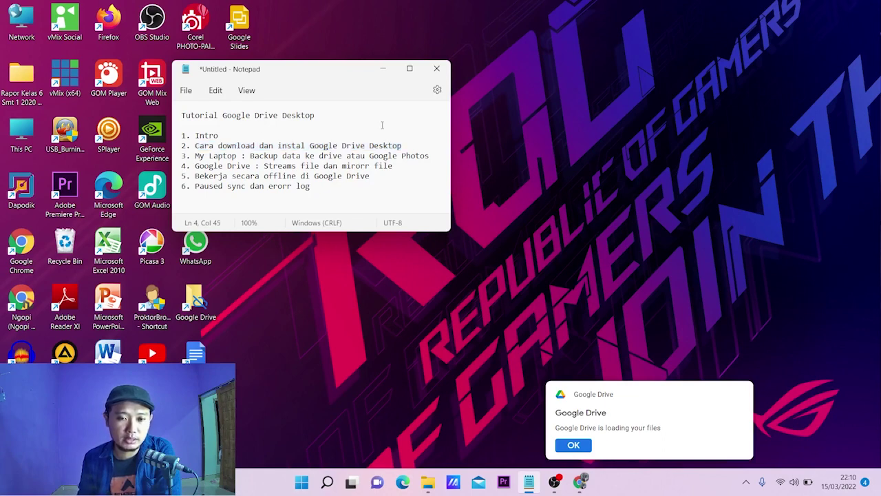
drag(321, 72, 583, 92)
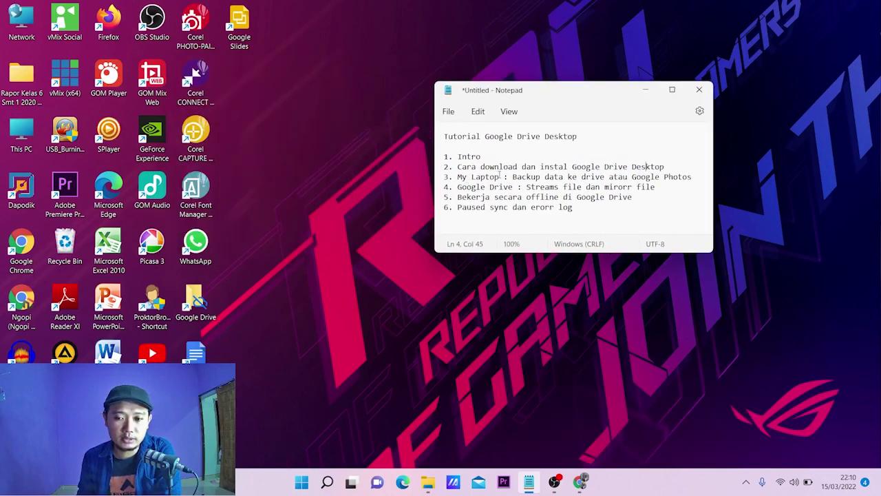
click(207, 300)
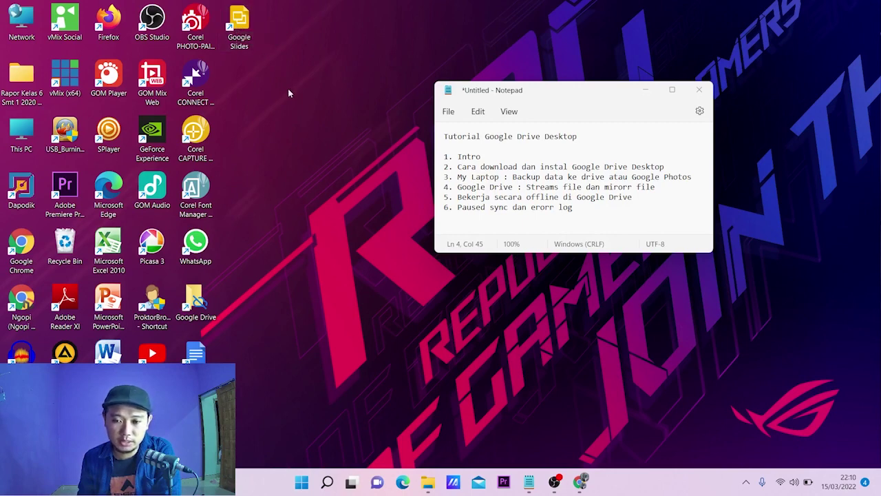
click(747, 484)
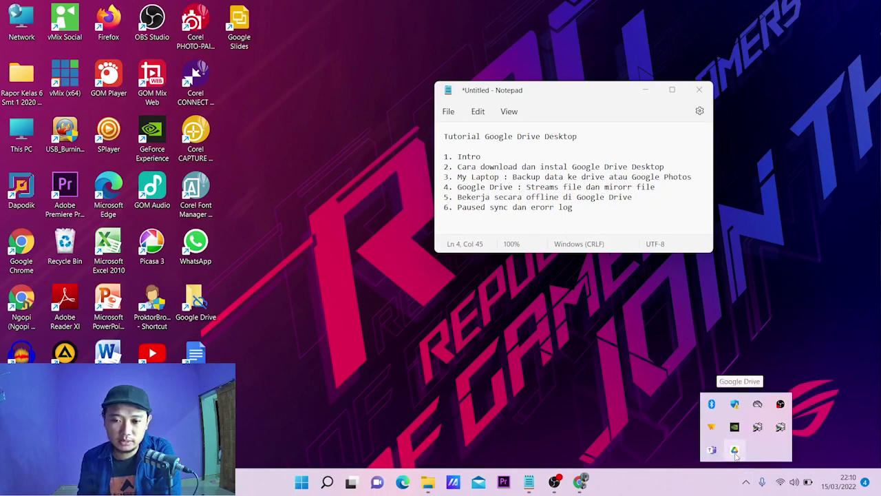
click(735, 454)
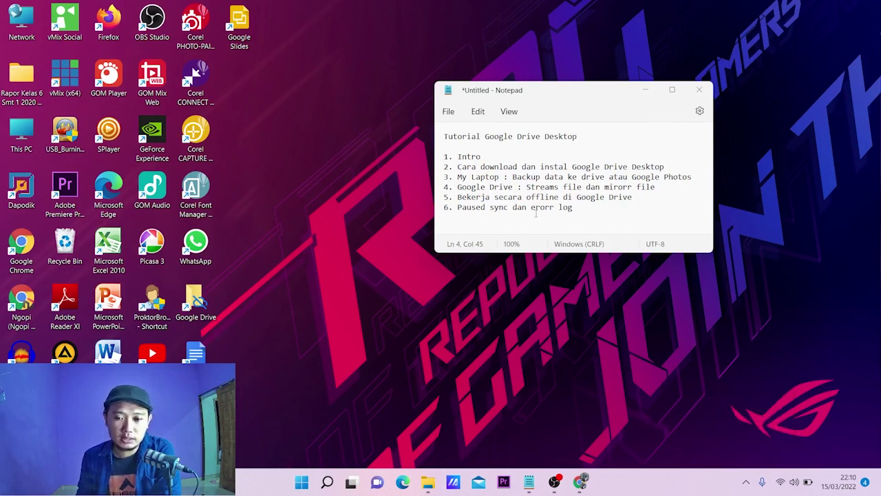
drag(458, 177, 694, 176)
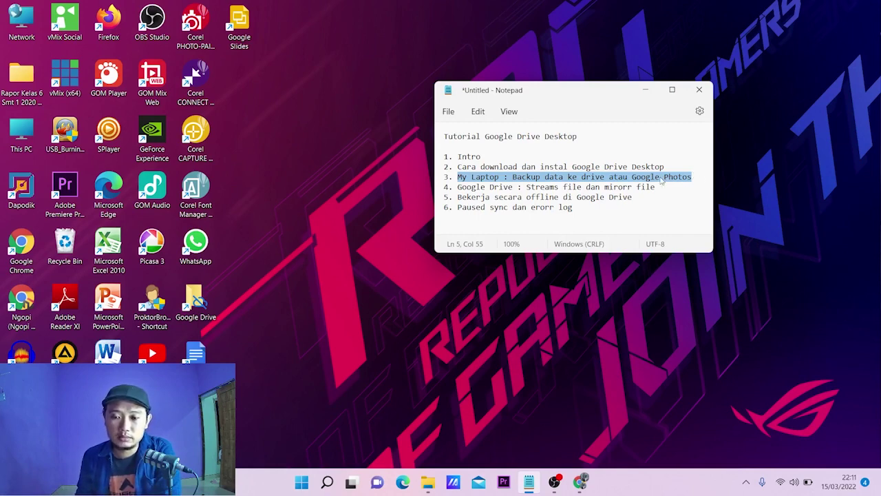
Open the preferences of Google Drive for desktop and decline the introductory tour
click(747, 482)
click(736, 457)
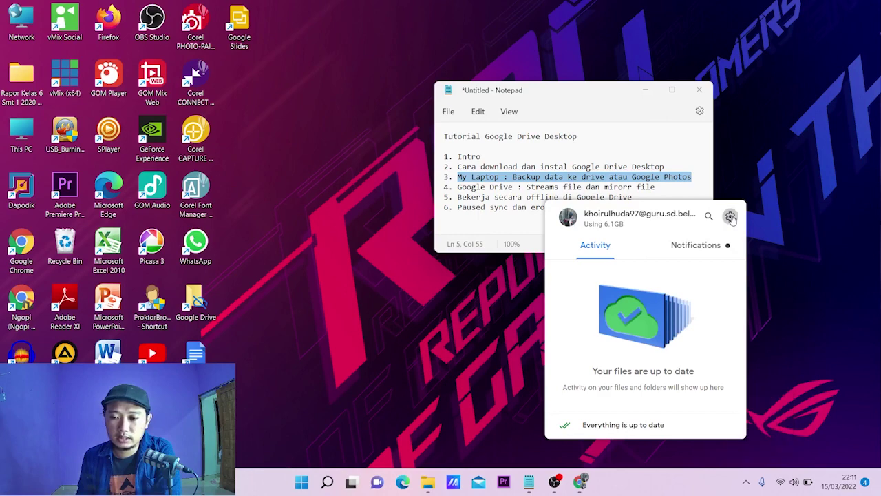
click(731, 217)
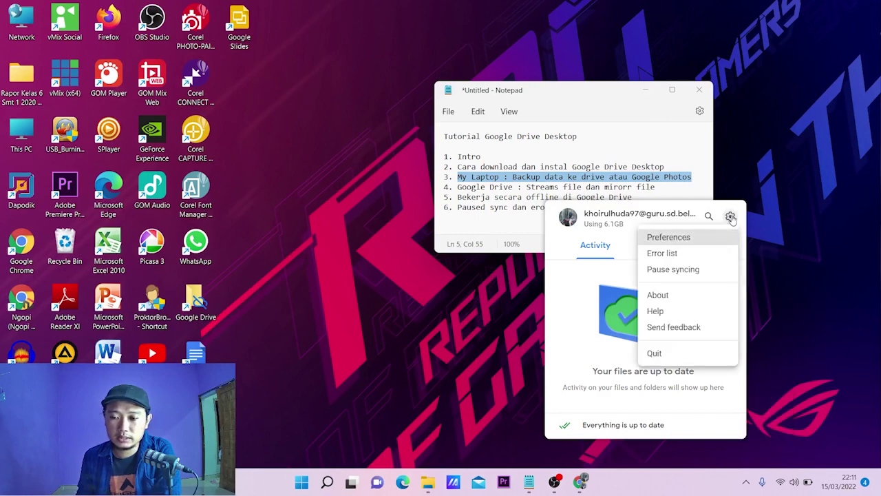
click(701, 239)
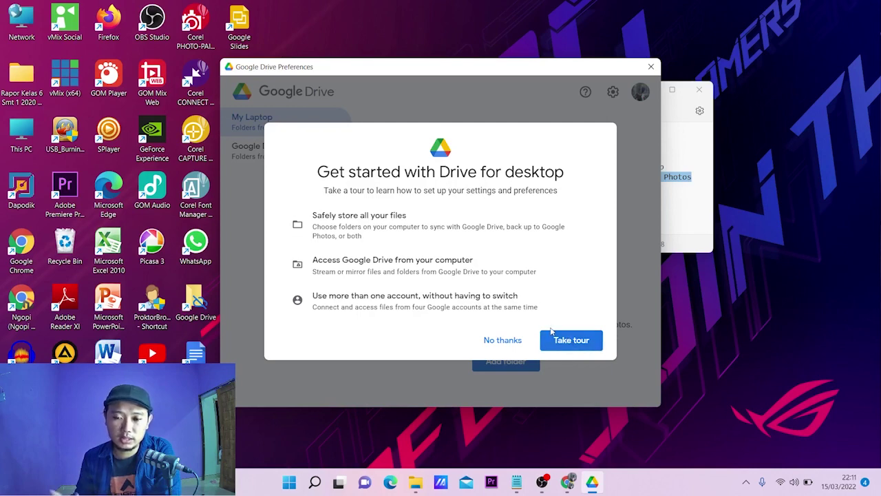
click(500, 342)
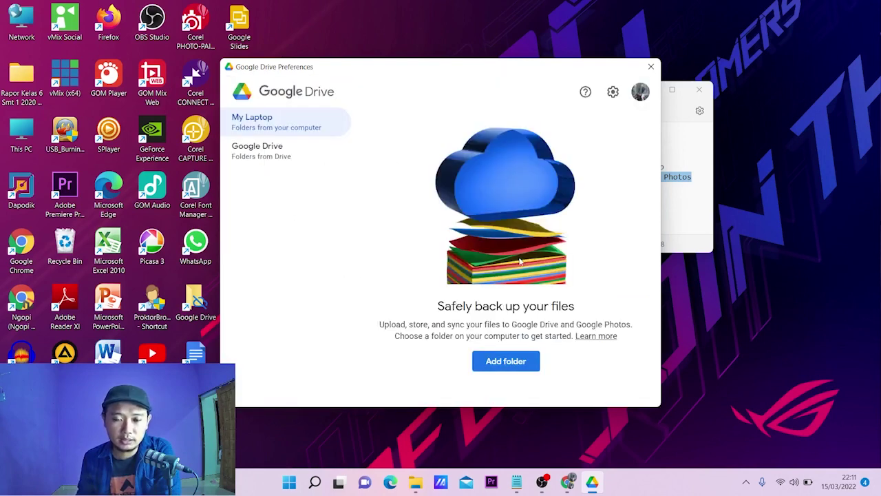
Add the owner's personal folder on DATA (D:) to My Laptop with Sync with Google Drive enabled, and save the change
click(272, 124)
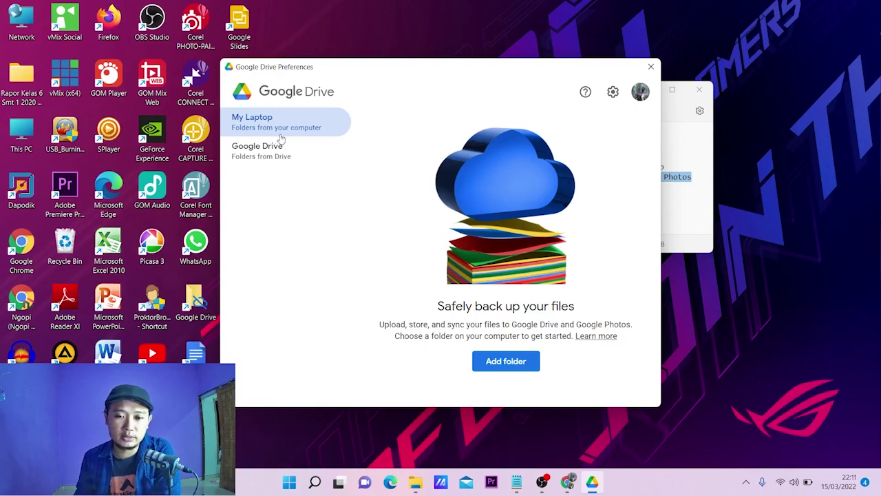
click(507, 362)
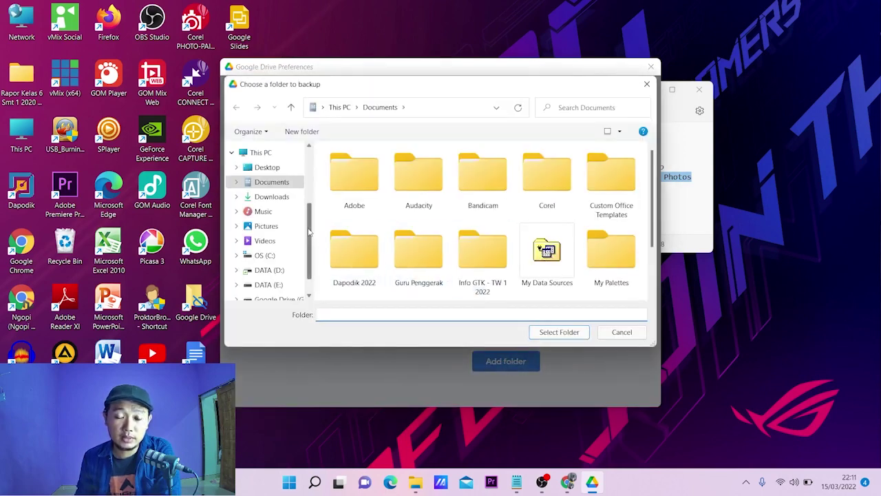
scroll(308, 230, down, 1)
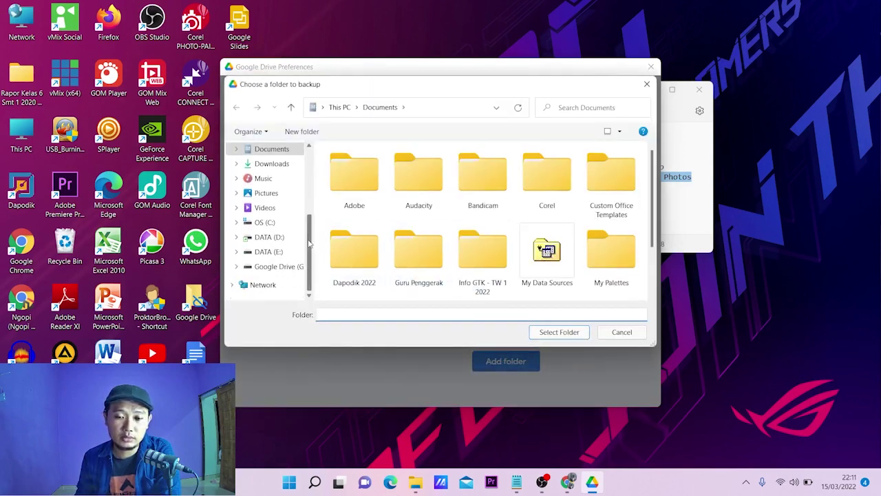
click(272, 237)
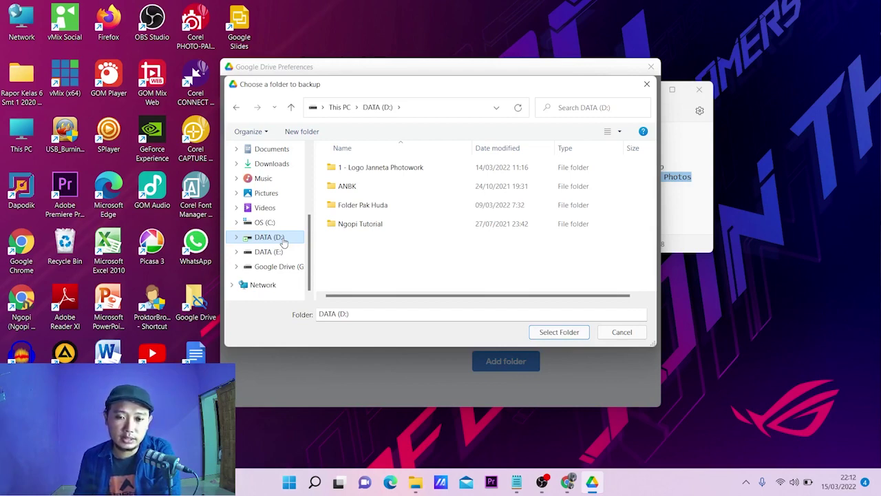
click(396, 209)
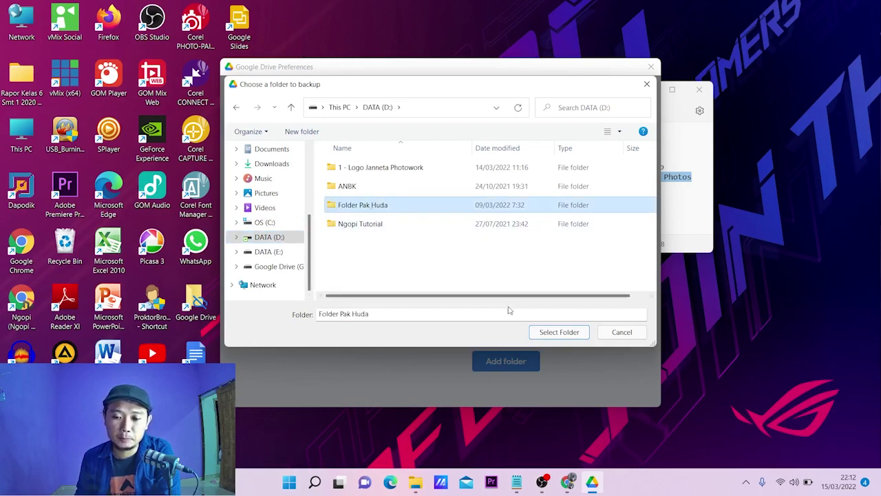
click(553, 336)
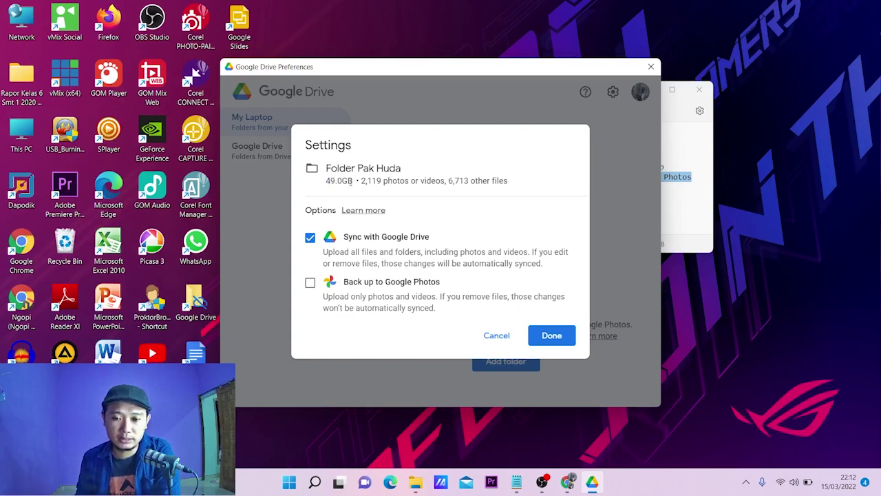
click(551, 337)
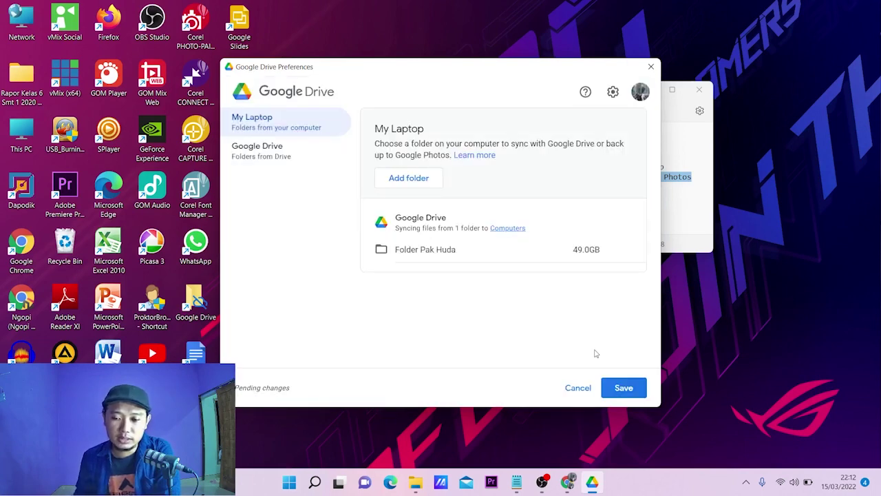
click(623, 388)
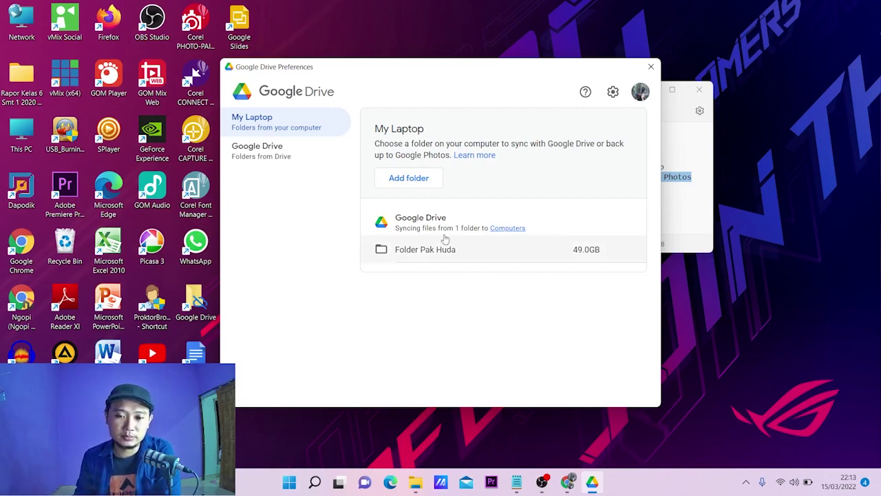
Move the preferences window aside and open My Drive on the Google Drive (G:) drive in File Explorer
click(416, 483)
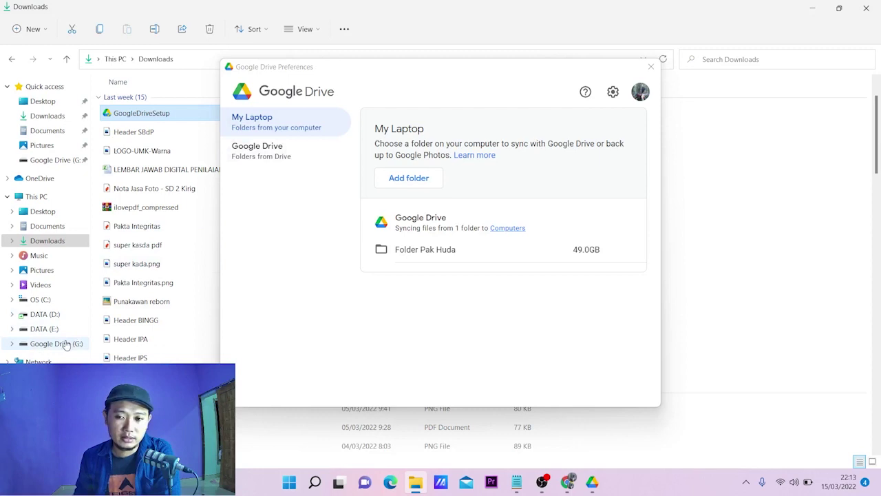
drag(594, 71, 827, 247)
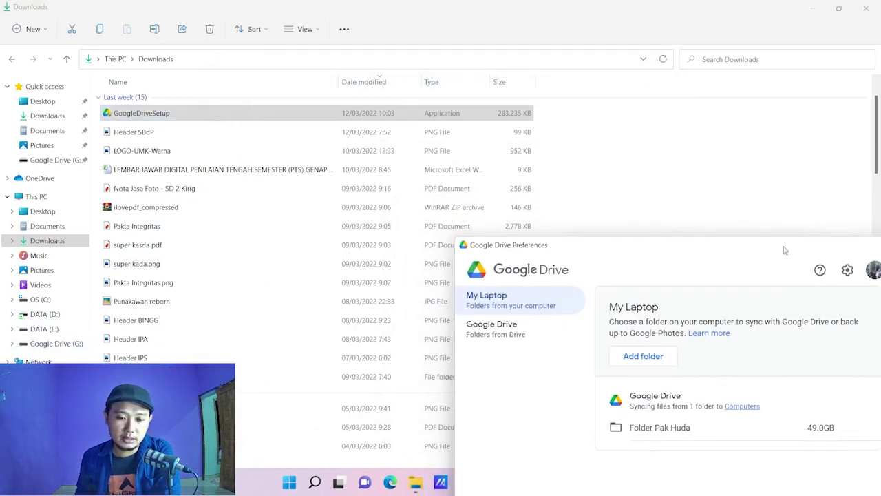
click(59, 346)
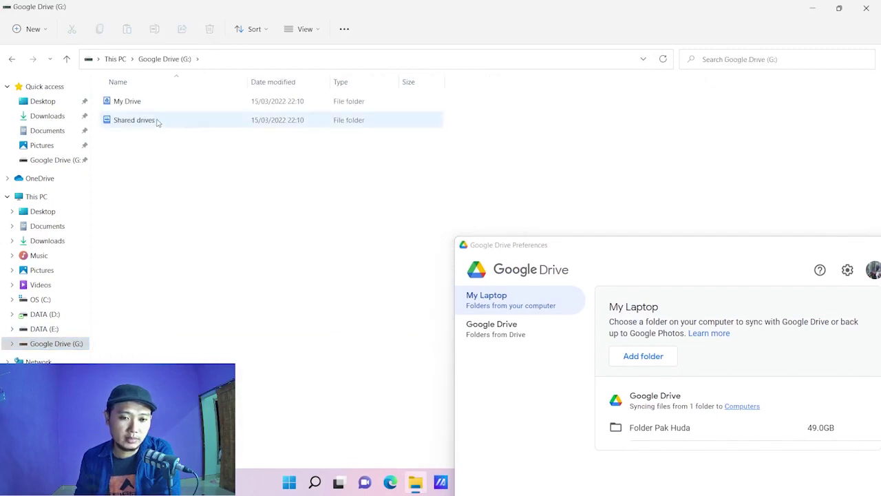
double_click(136, 103)
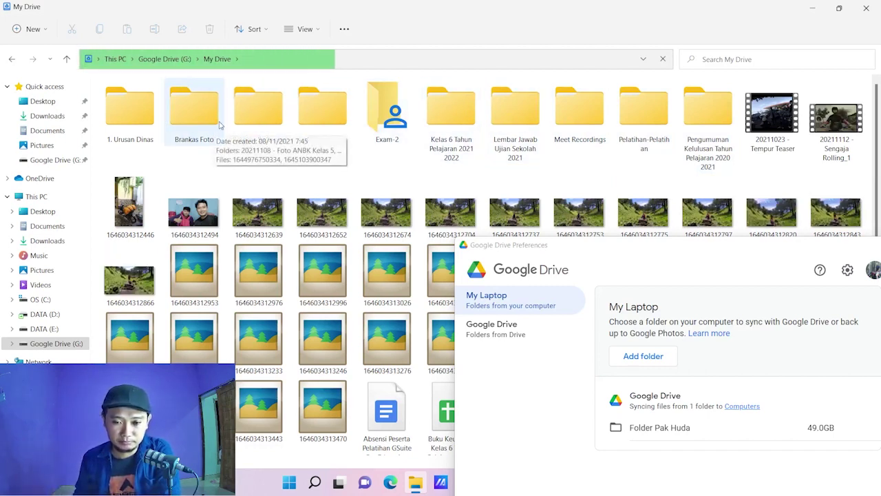
Close the Google Drive preferences and check the upload activity from the system tray
drag(557, 253, 405, 146)
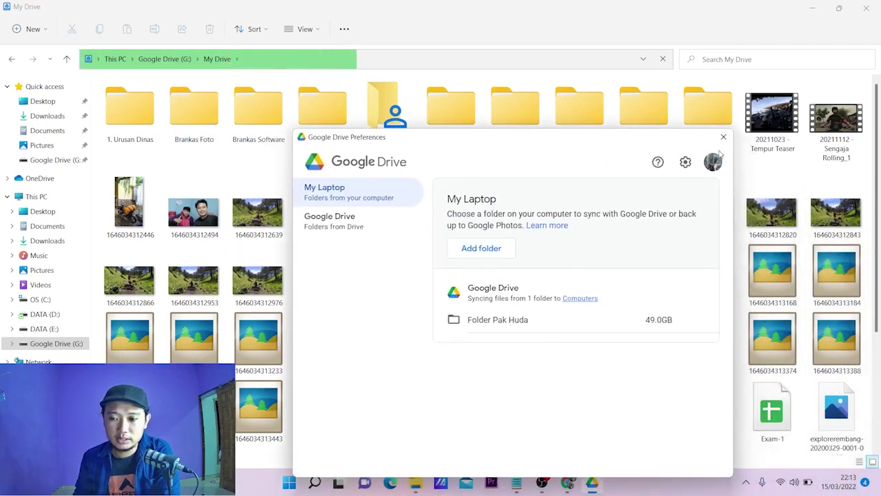
click(723, 136)
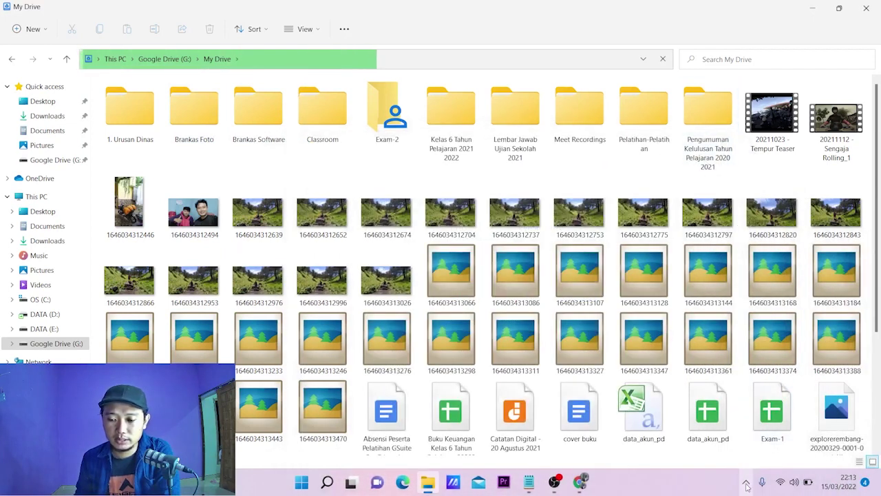
click(746, 482)
click(735, 451)
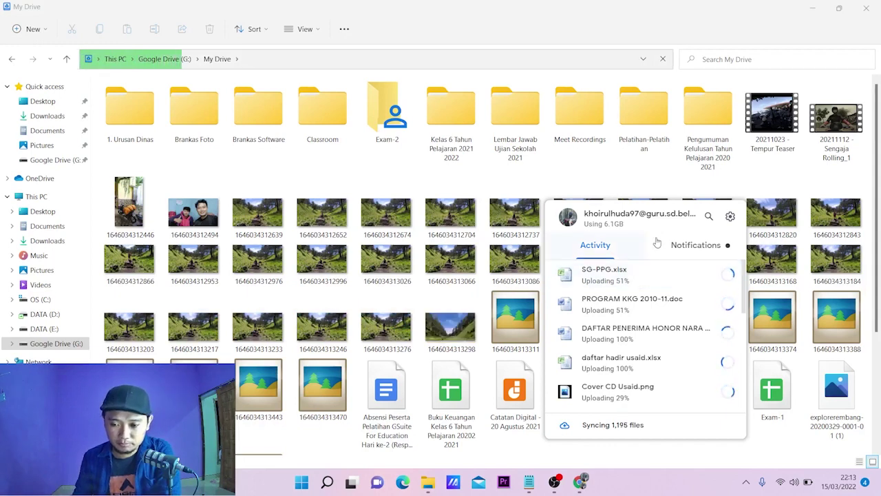
Highlight the notes item on streaming and mirroring files, and open the My Drive syncing options in the Google Drive preferences
click(529, 481)
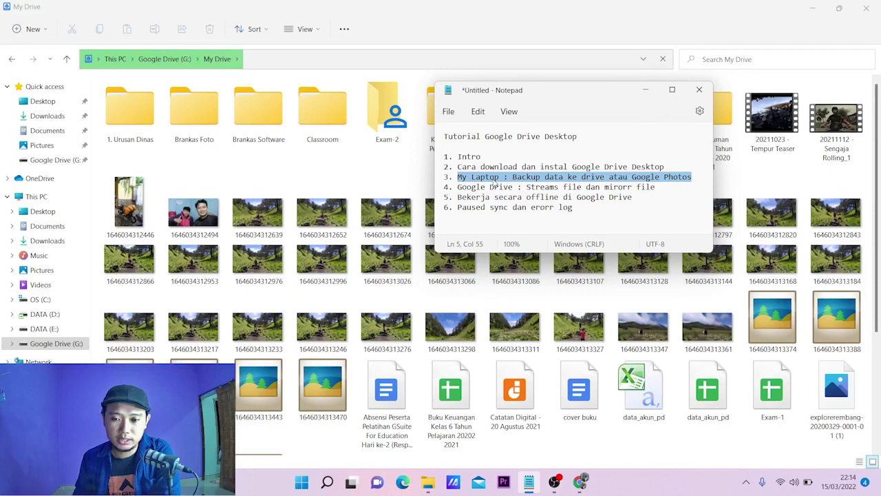
drag(460, 187, 655, 189)
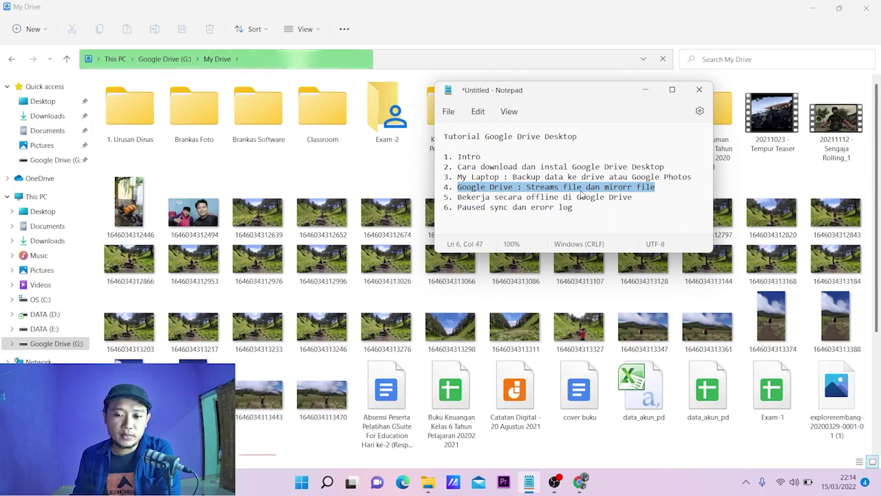
click(746, 482)
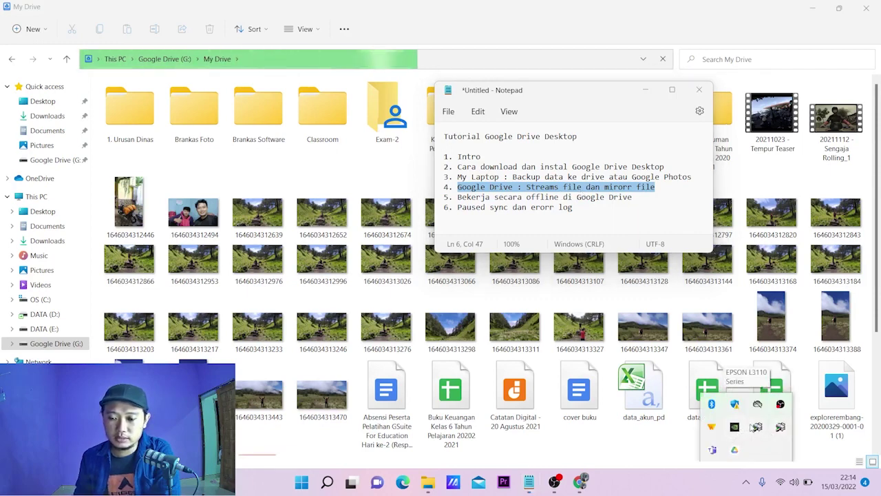
click(734, 449)
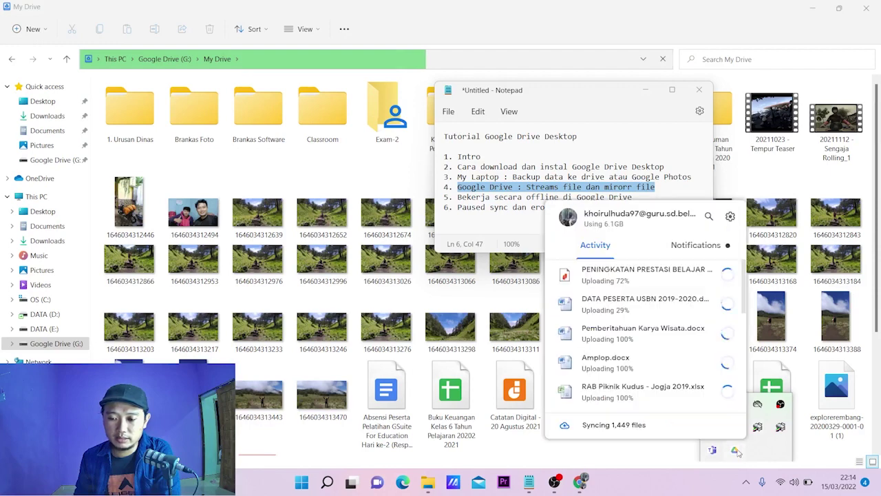
click(730, 216)
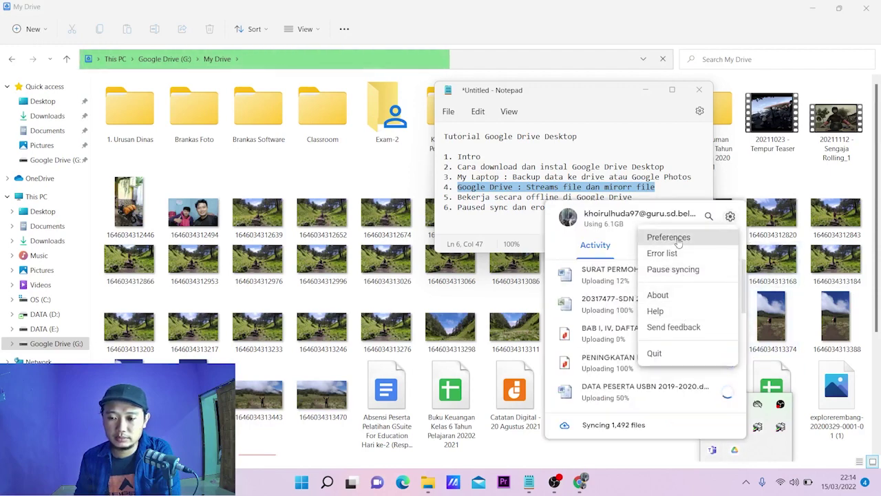
click(669, 237)
click(348, 225)
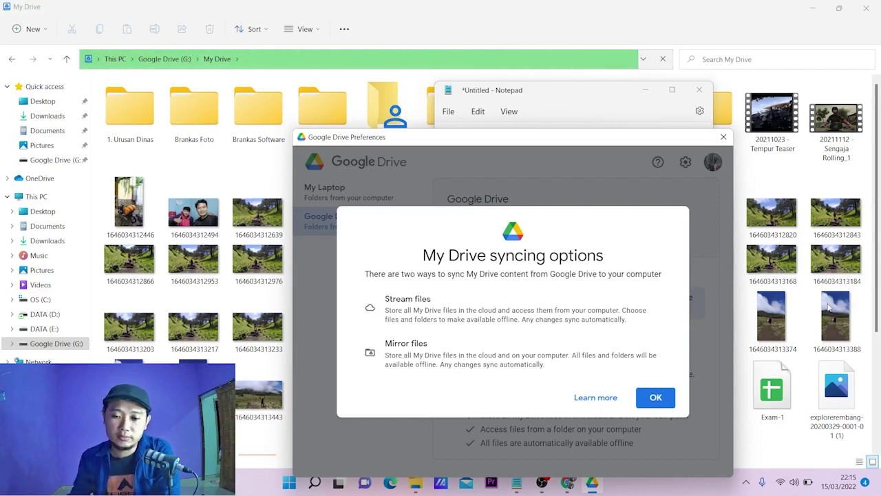
click(655, 397)
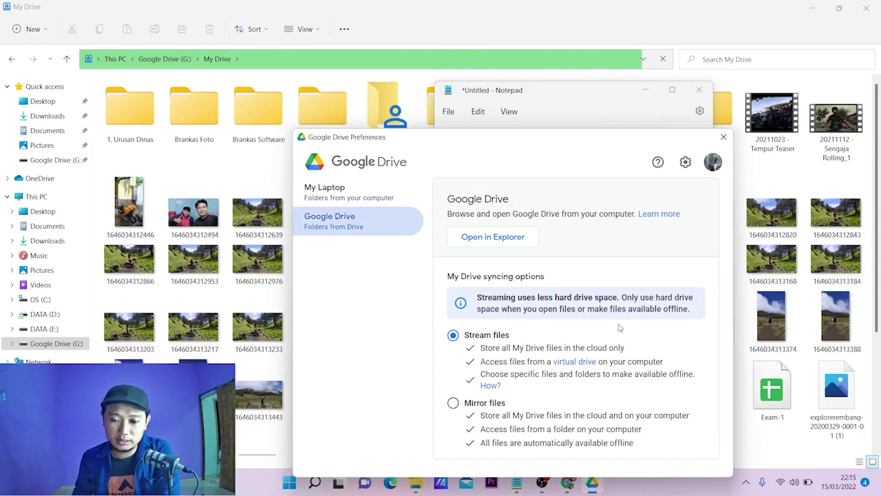
Set My Drive syncing to Mirror files at C:\Users\ASUS\My Drive, save the change and restart Google Drive
click(453, 402)
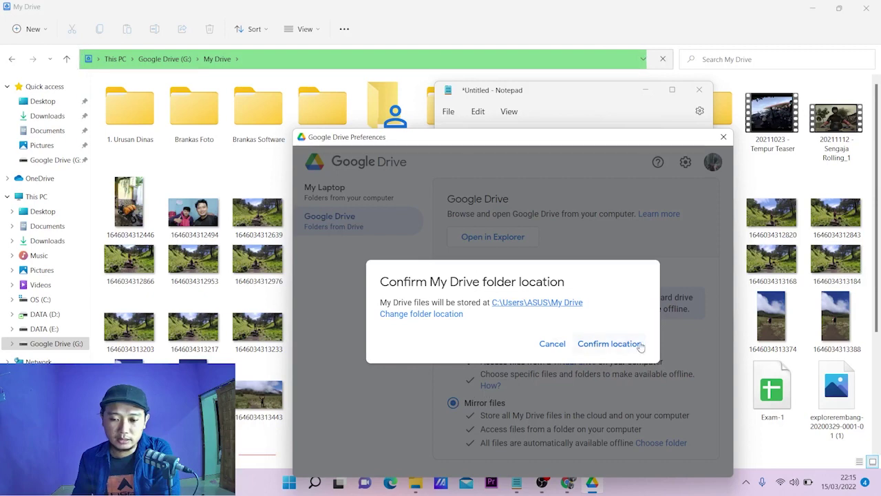
click(633, 346)
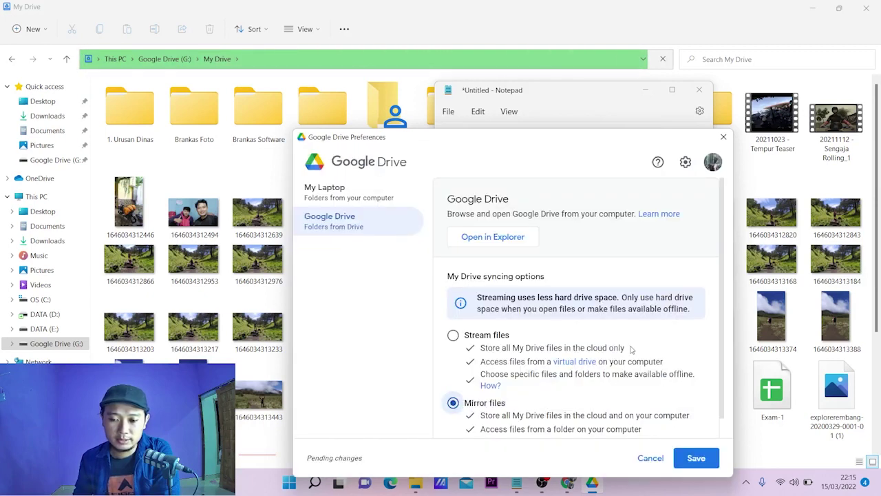
scroll(517, 355, down, 1)
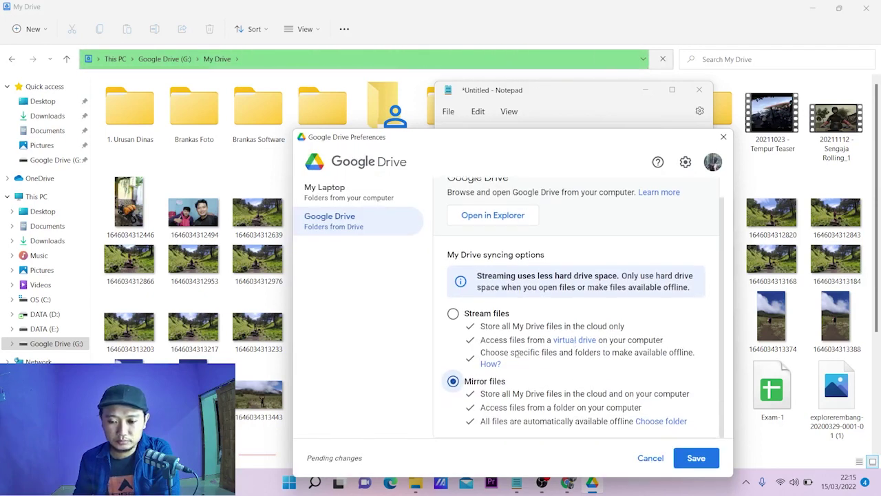
click(689, 459)
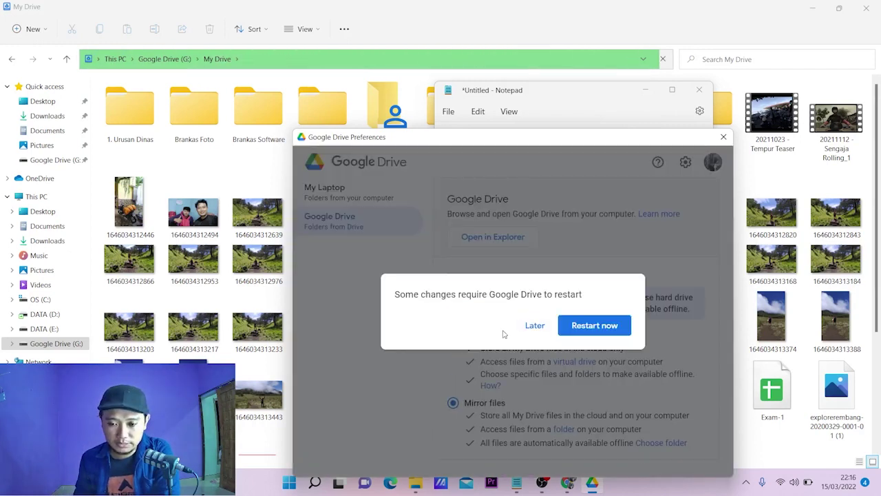
click(608, 333)
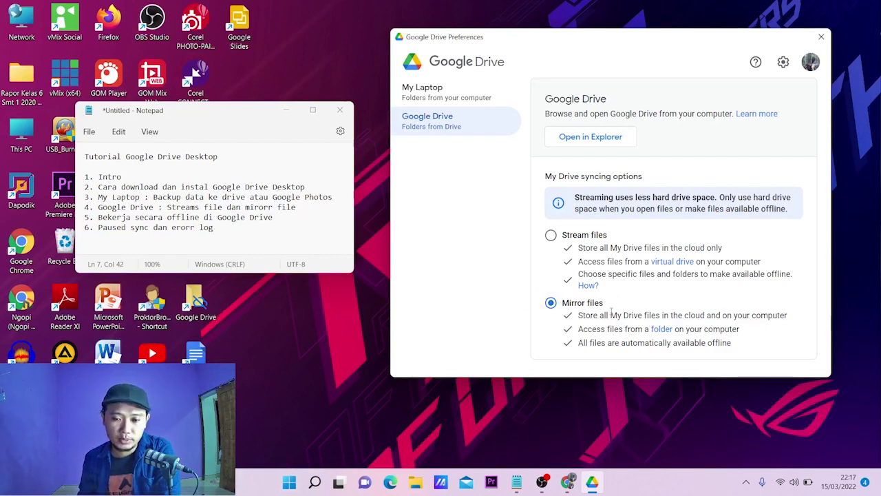
Highlight the notes item "Bekerja secara offline di Google Drive", followed by "Paused sync dan erorr log"
drag(275, 220, 97, 219)
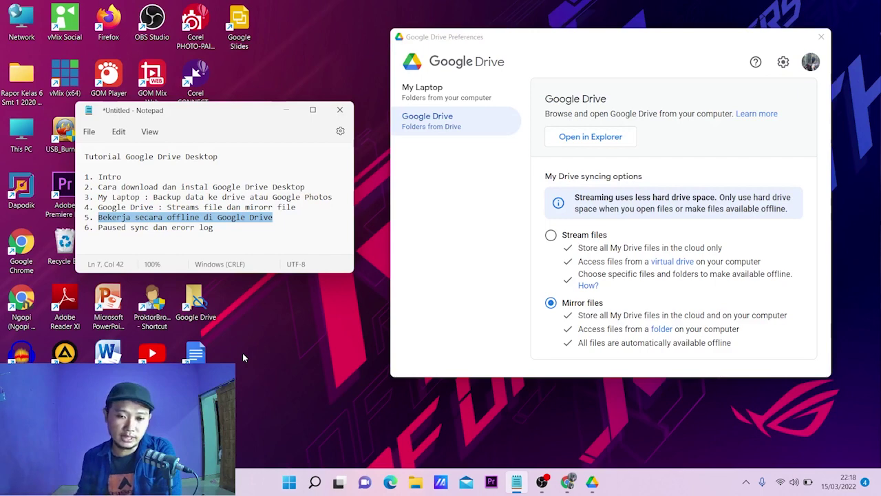
click(192, 220)
click(104, 218)
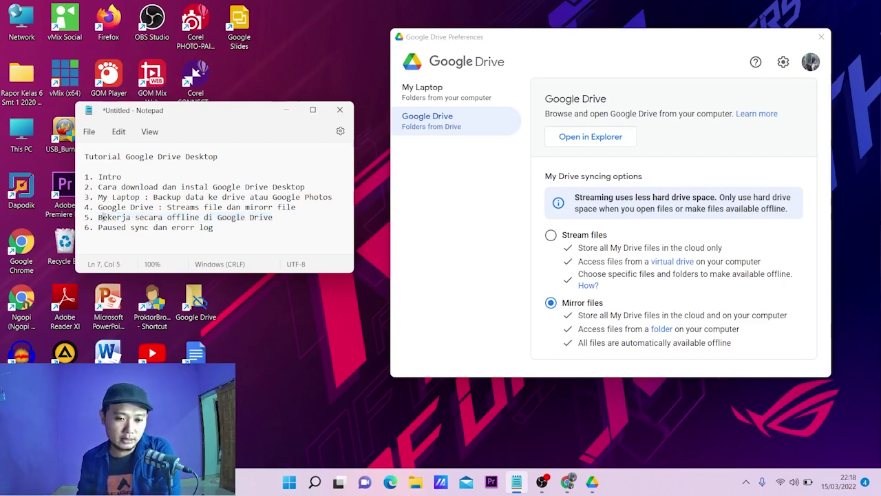
drag(99, 227, 216, 228)
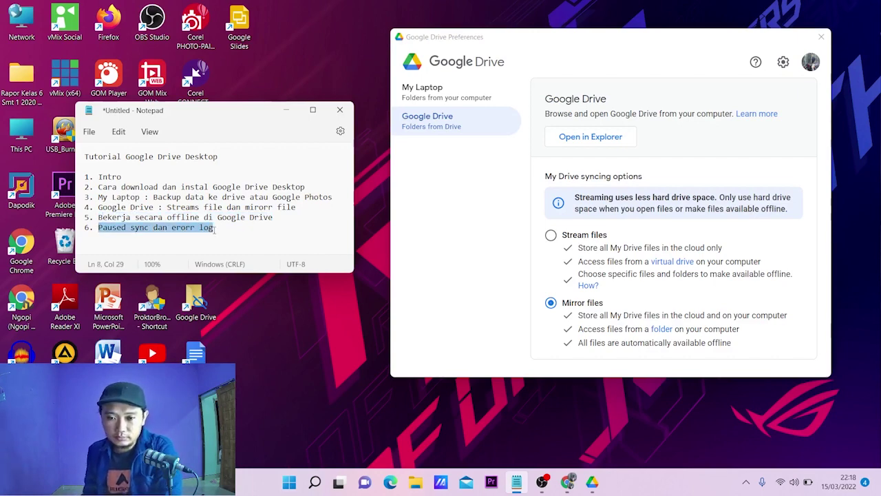
Close the preferences and review the Google Drive error list beside the notes, closing the list when done
click(822, 37)
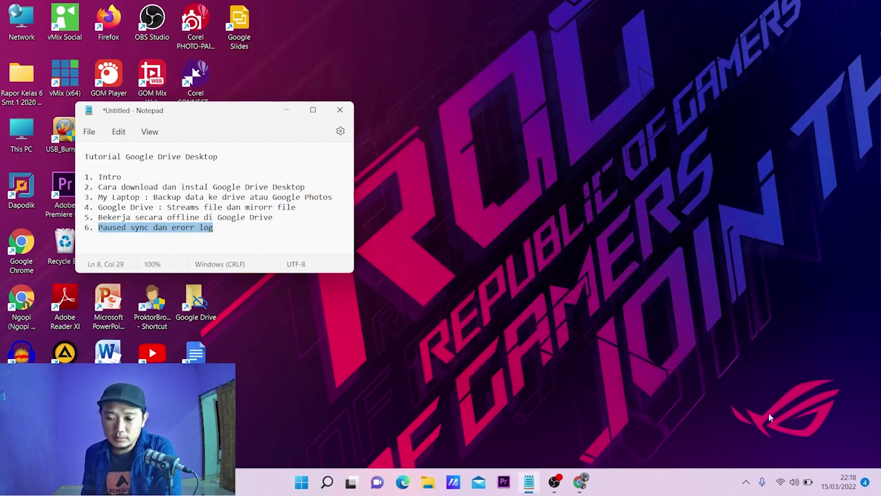
click(746, 481)
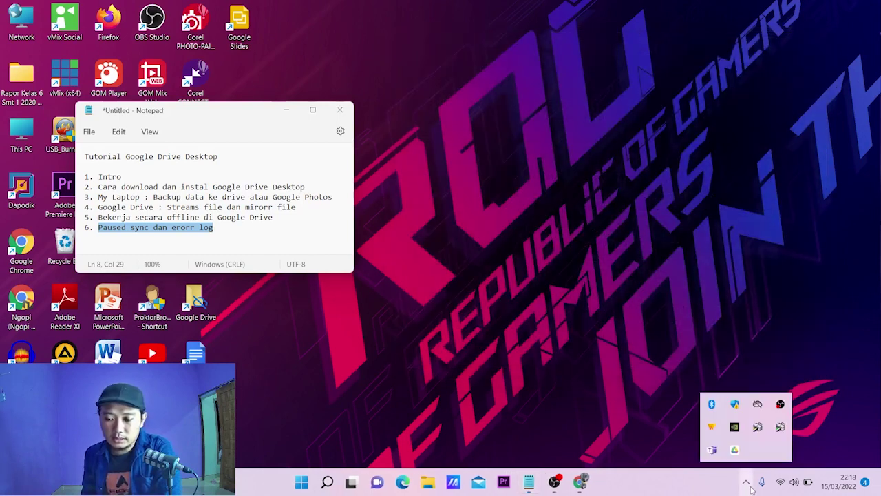
click(734, 450)
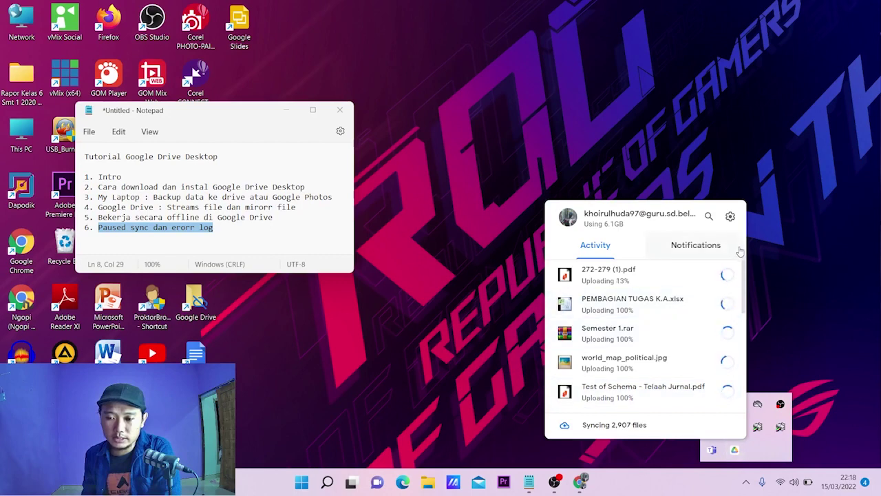
click(730, 218)
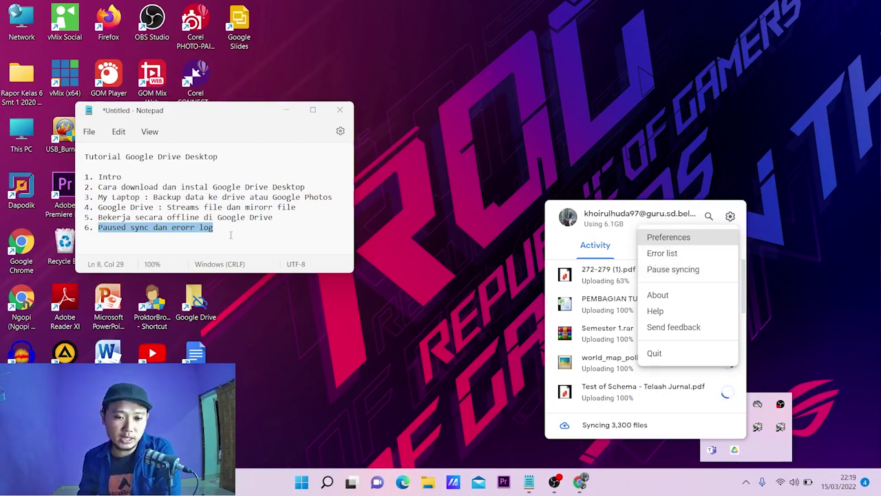
click(679, 253)
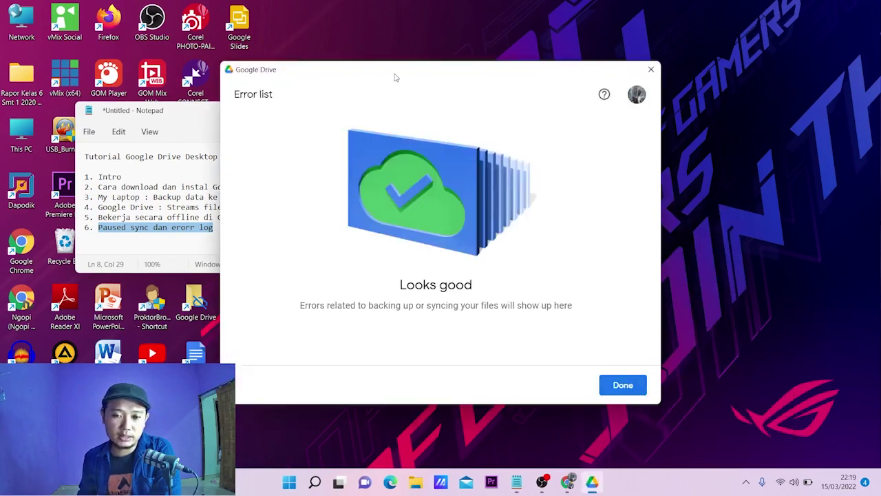
drag(396, 77, 550, 83)
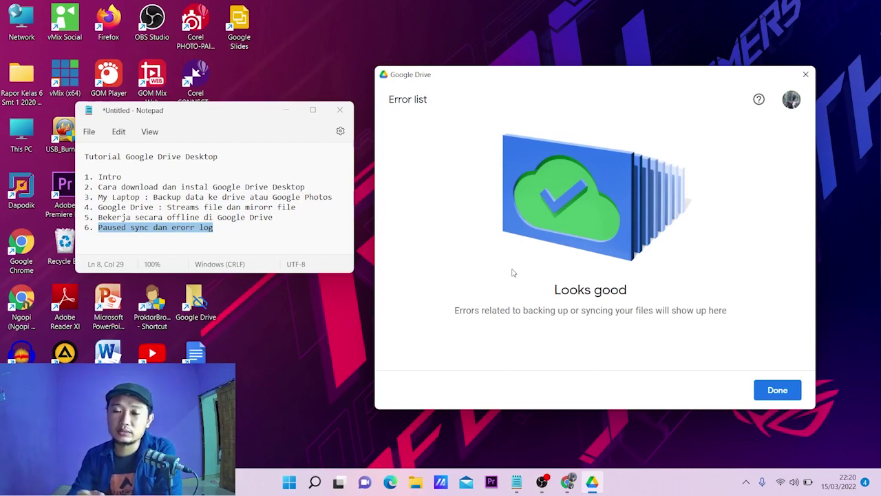
click(777, 389)
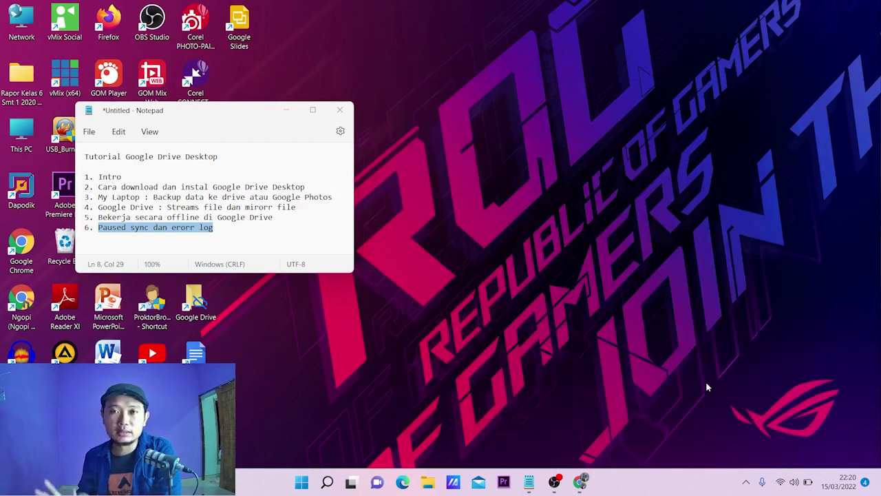